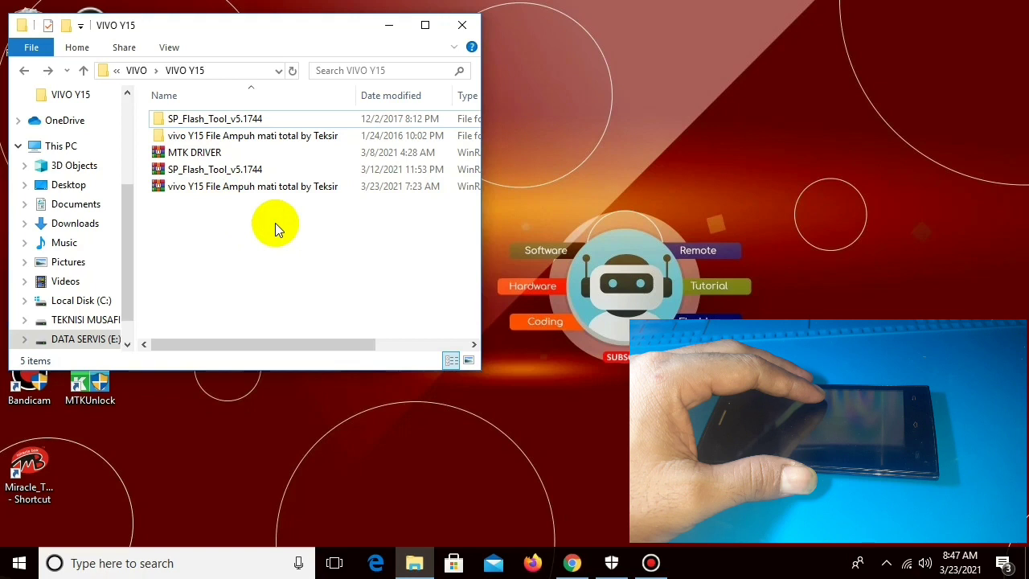
- Review the MTK DRIVER, SP_Flash_Tool_v5.1744 and vivo Y15 firmware archives in the VIVO Y15 folder
left_click(195, 185)
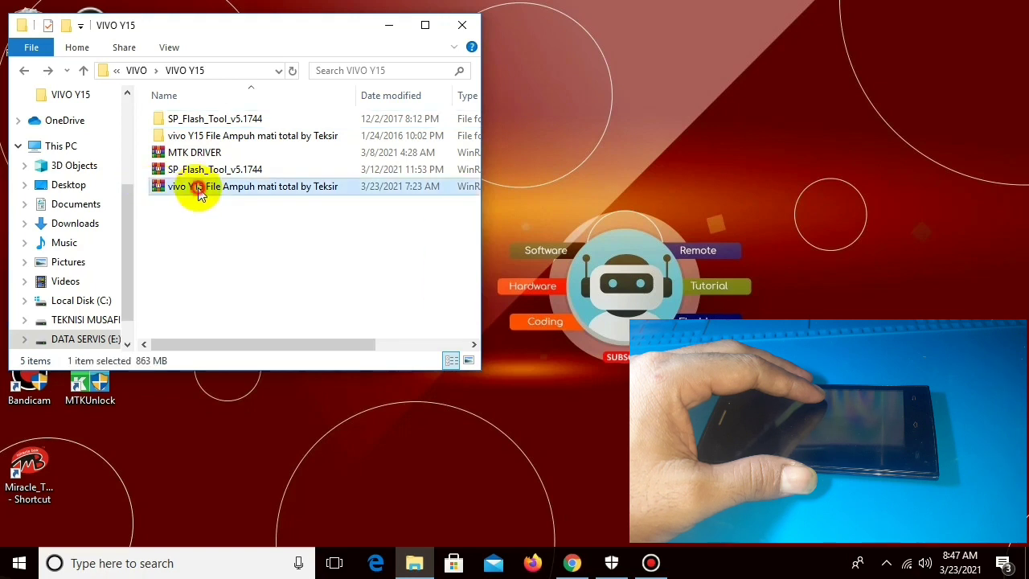
left_click(206, 169)
left_click(211, 152)
left_click(225, 187)
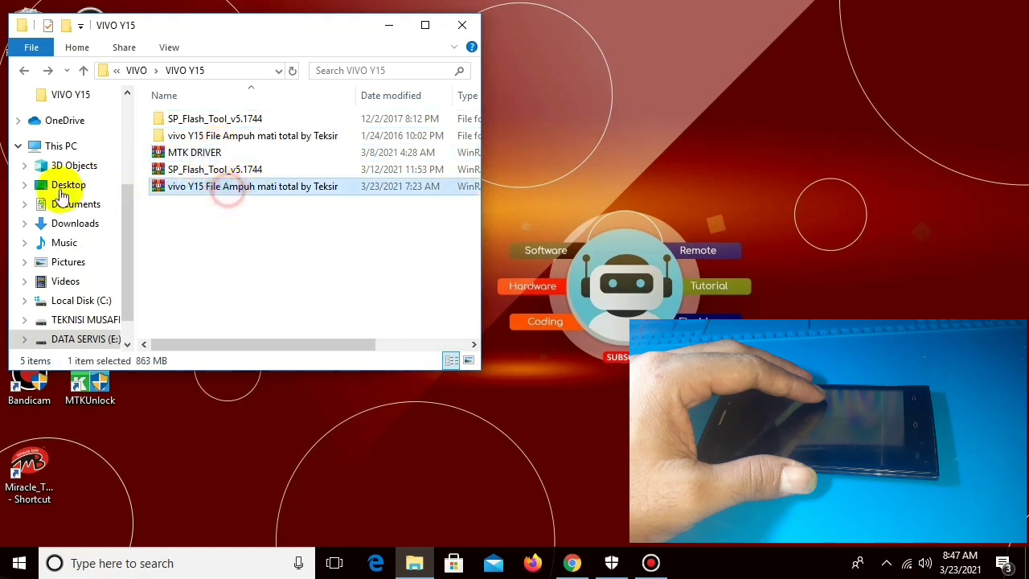
left_click(167, 155)
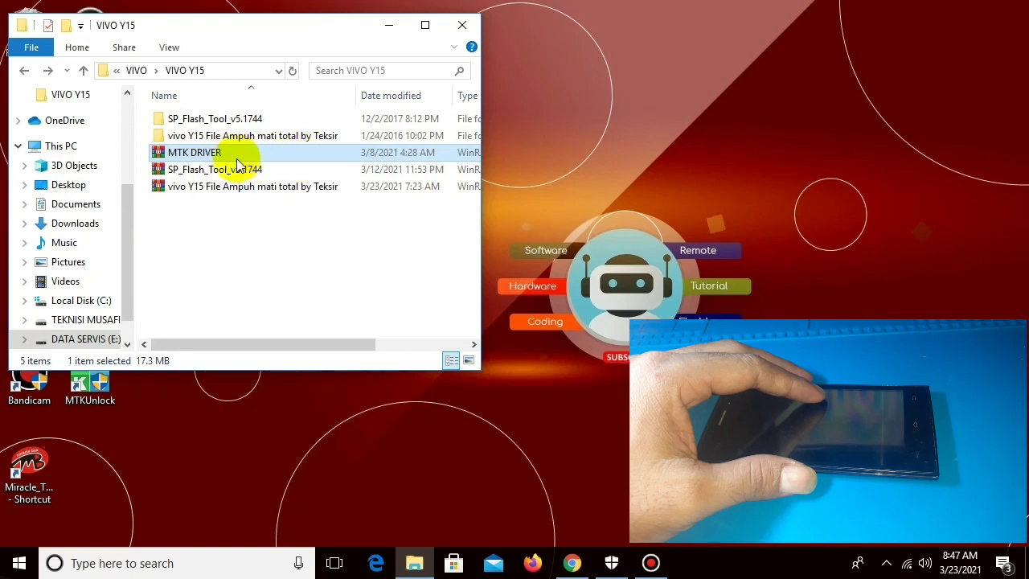
left_click(207, 168)
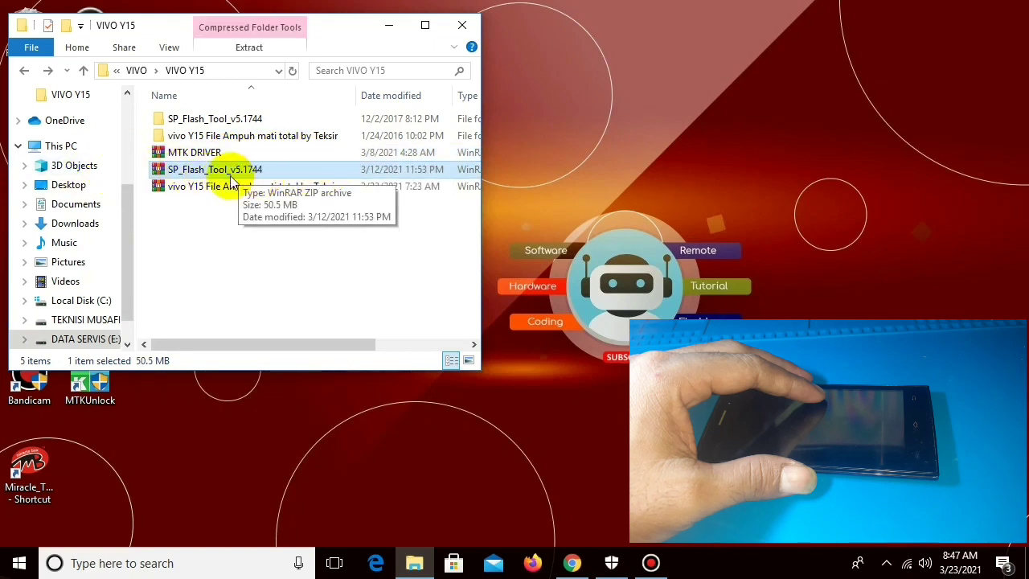
left_click(261, 188)
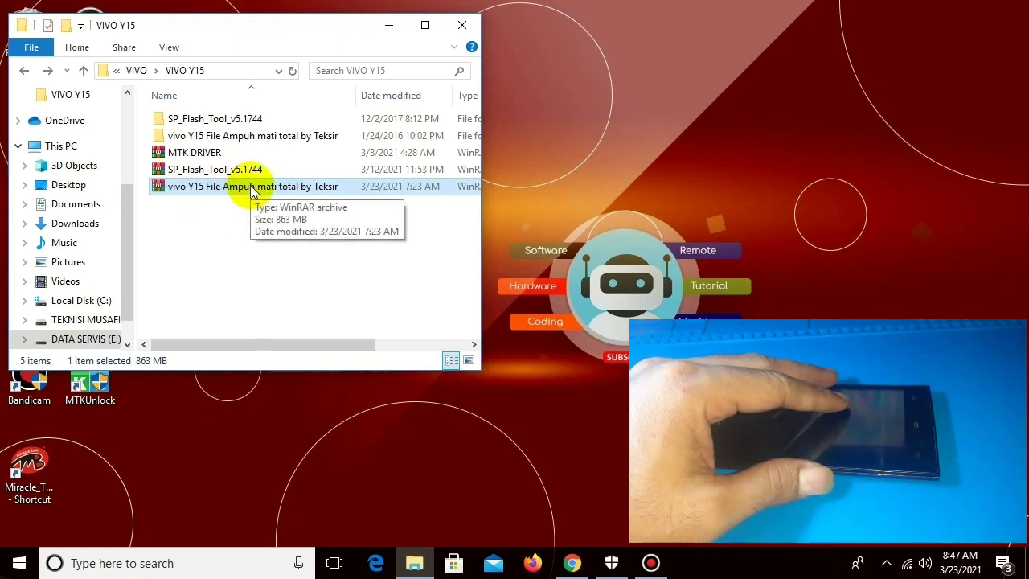
left_click_drag(277, 229, 140, 150)
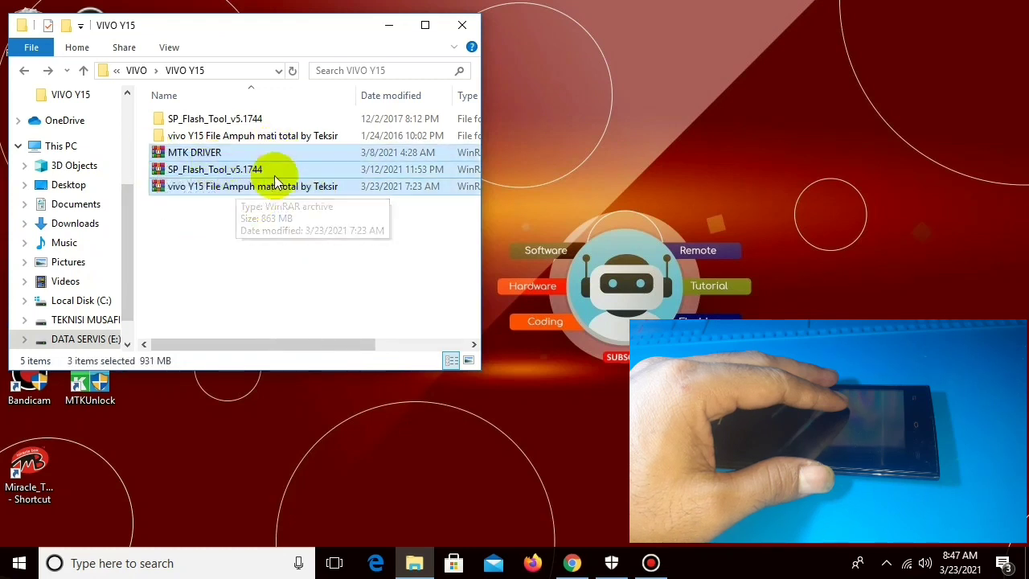
left_click(219, 211)
- Launch flash_tool from the extracted SP_Flash_Tool_v5.1744 folder, minimize the folder window and reposition the tool so it is fully in view
double_click(210, 119)
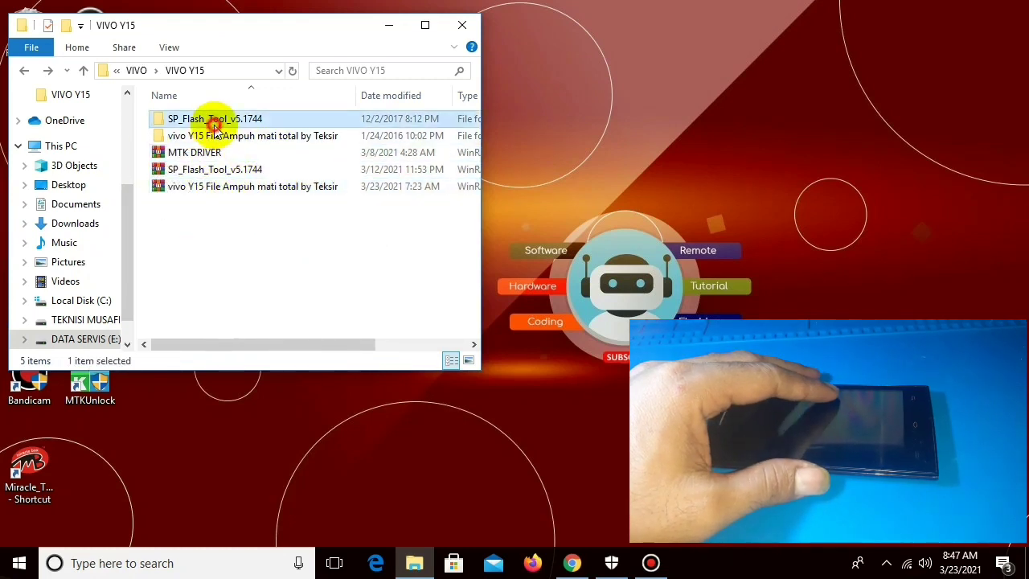
scroll(217, 201, "down", 3)
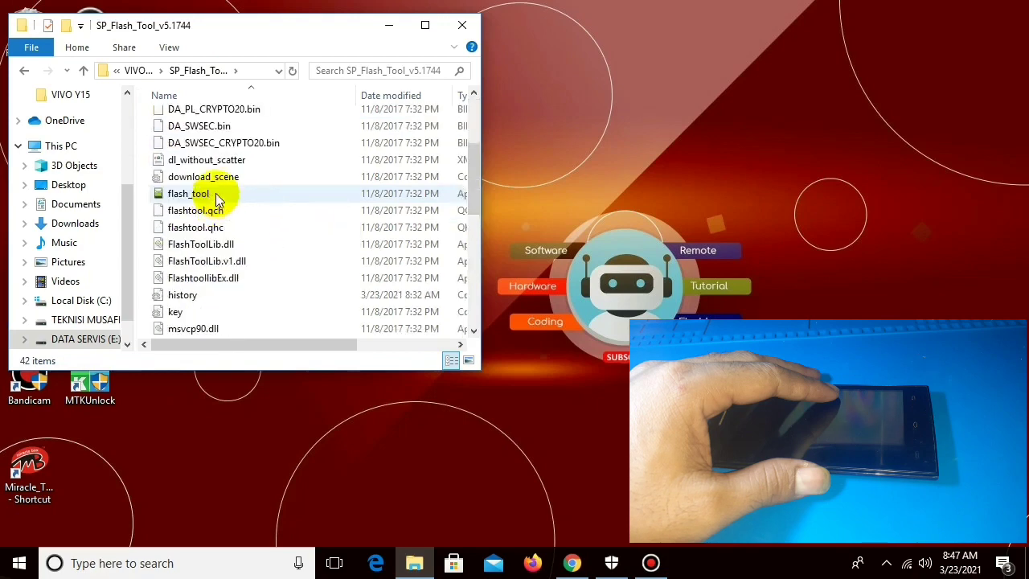
left_click(24, 69)
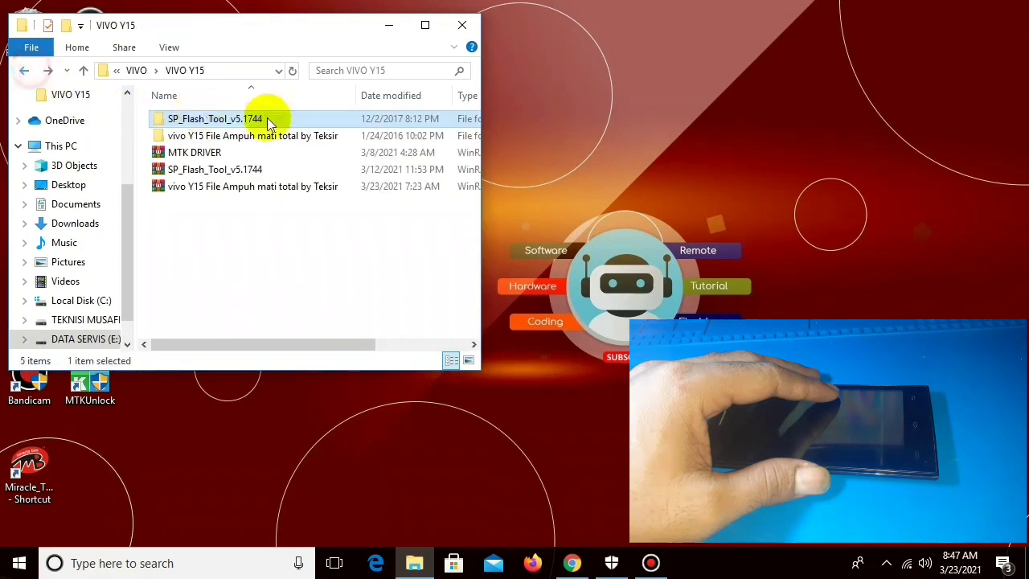
double_click(197, 121)
scroll(217, 217, "down", 4)
scroll(229, 265, "up", 1)
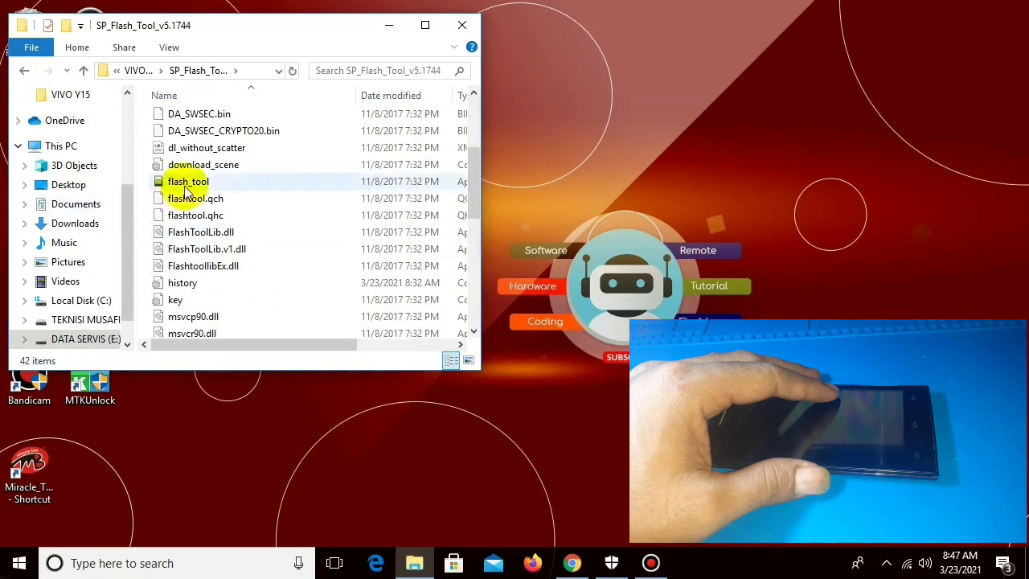
left_click(244, 181)
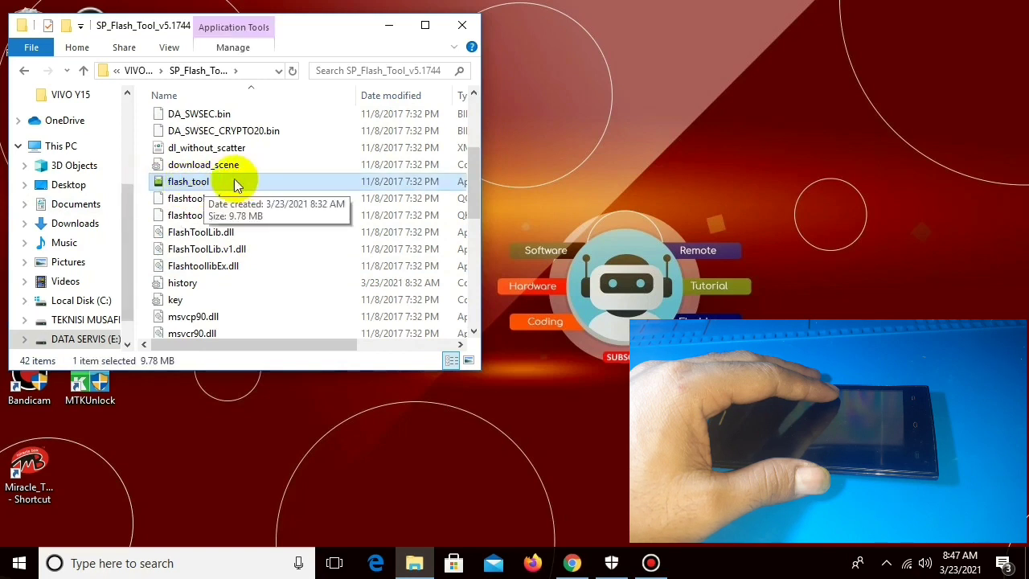
double_click(198, 183)
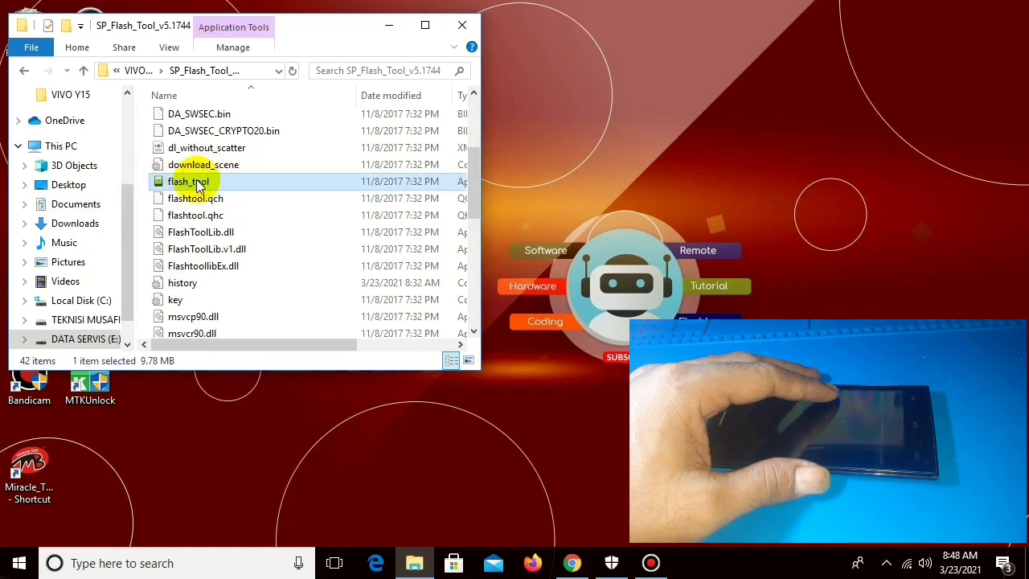
left_click(388, 25)
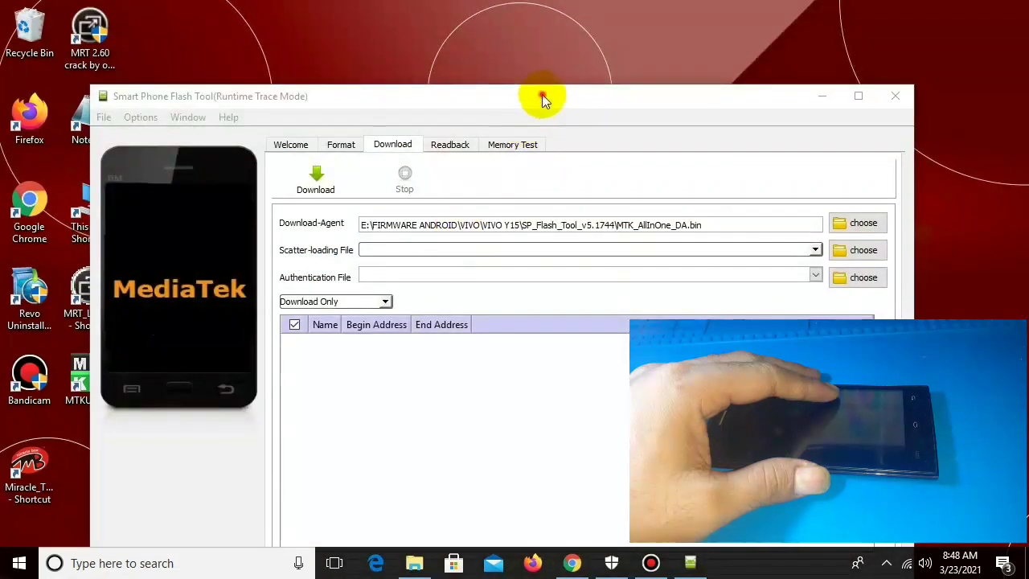
left_click_drag(543, 98, 454, 14)
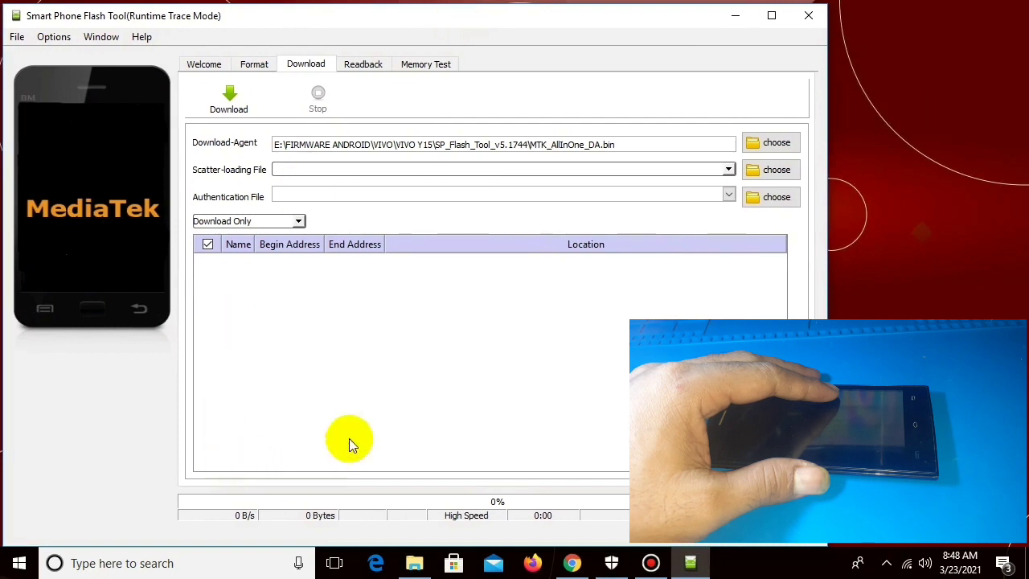
right_click(920, 172)
left_click(943, 217)
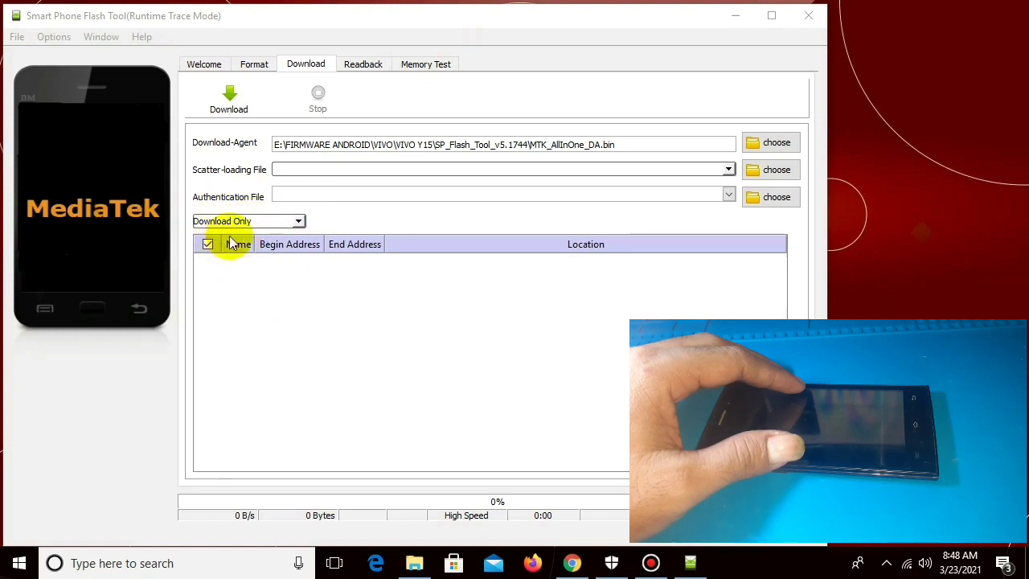
left_click(298, 221)
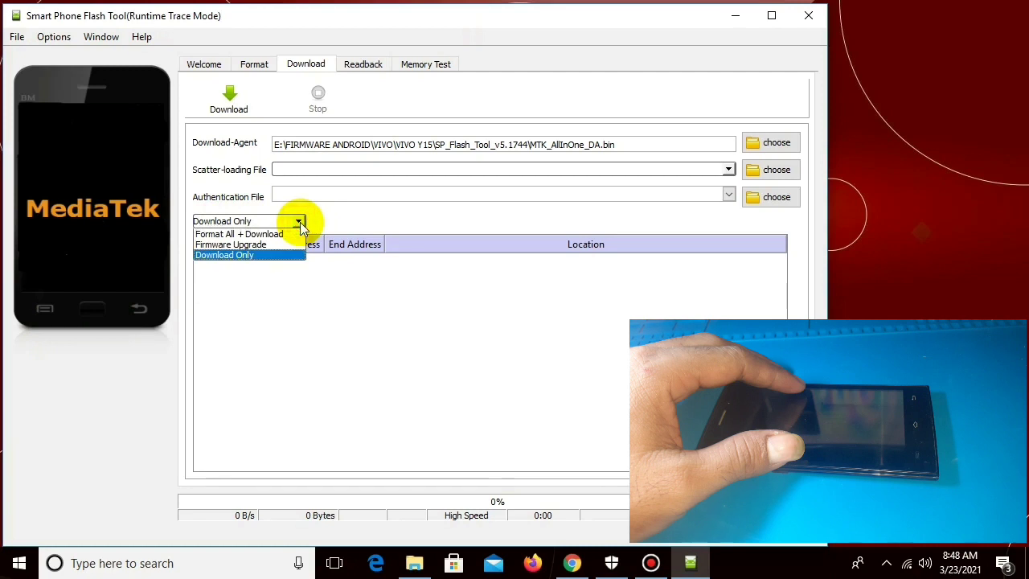
left_click(378, 217)
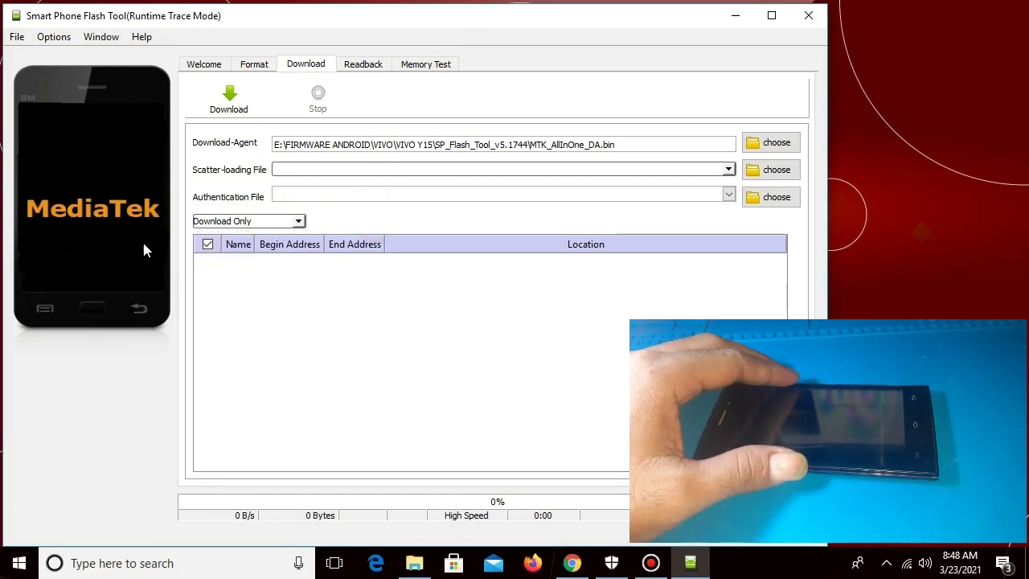
left_click(298, 221)
left_click(356, 222)
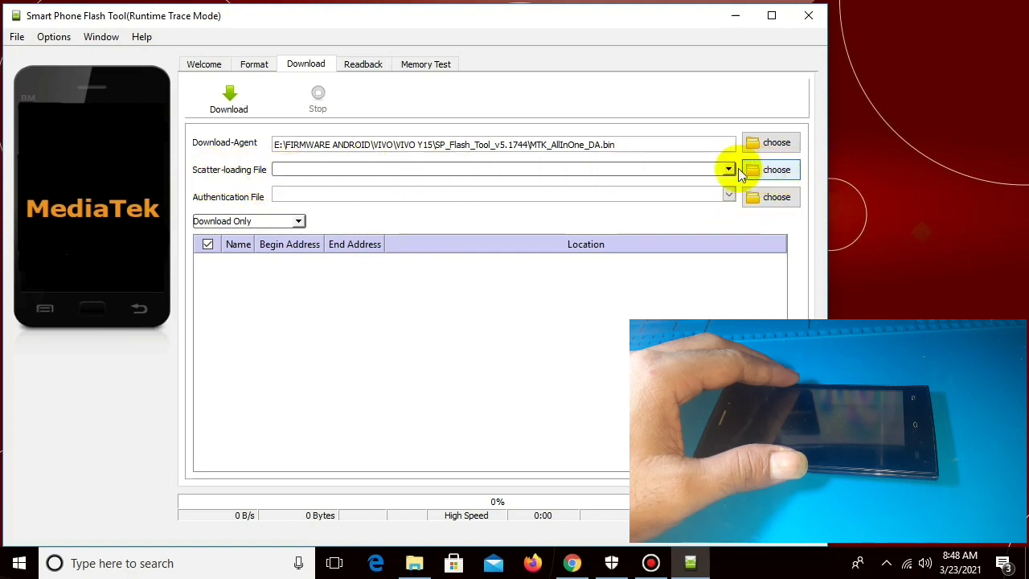
- Load MT6582_Android_scatter as the scatter-loading file from FIRMWARE ANDROID > VIVO > VIVO Y15 > vivo Y15 File Ampuh mati total by Teksir on DATA SERVIS (E:)
left_click(763, 169)
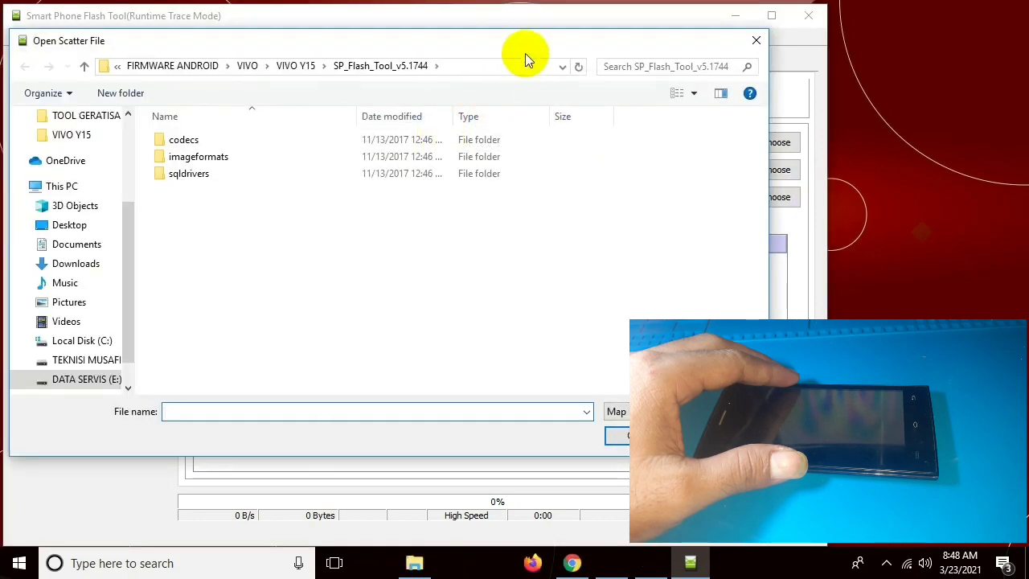
left_click_drag(524, 53, 529, 26)
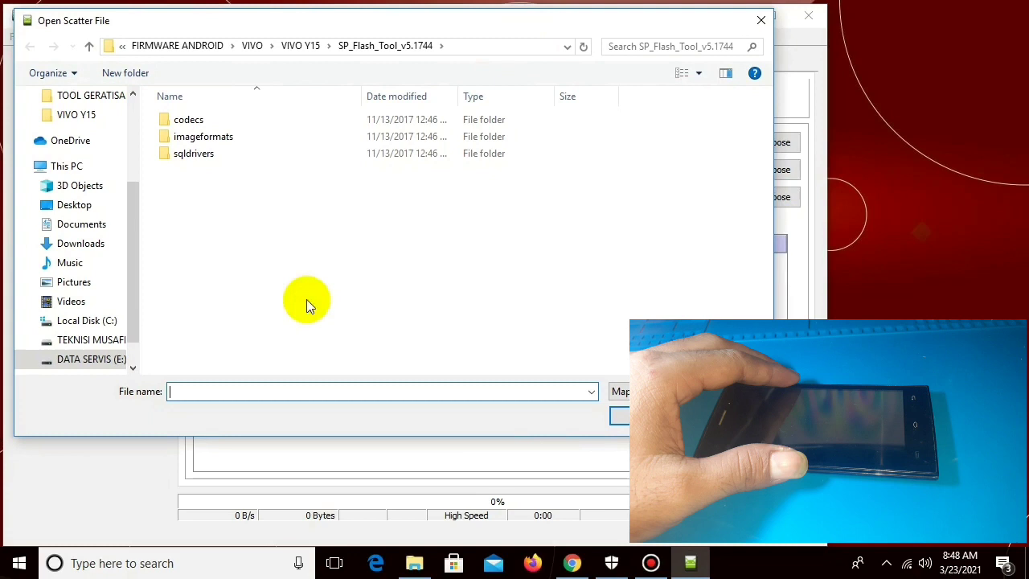
left_click(107, 363)
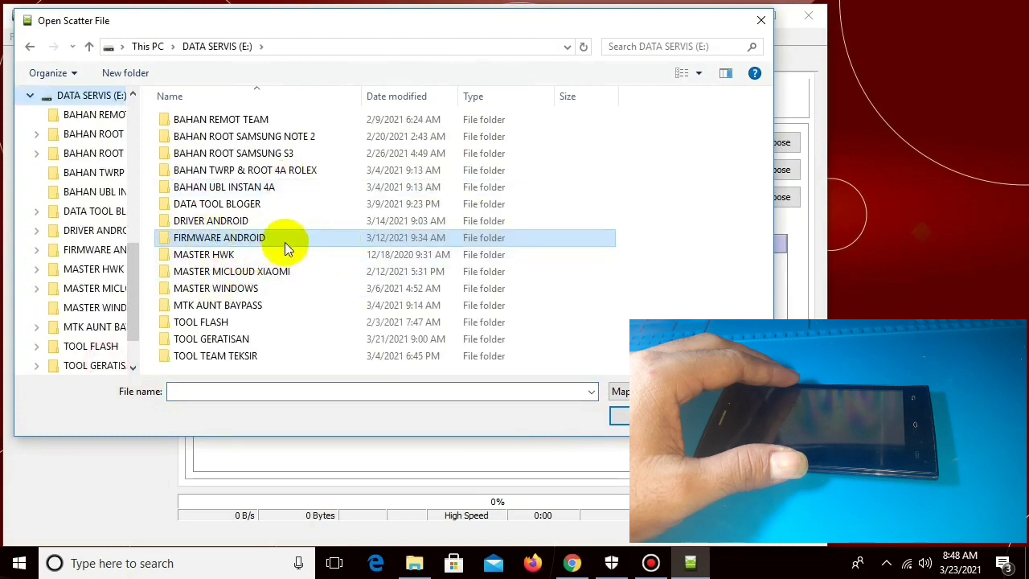
double_click(271, 248)
double_click(232, 135)
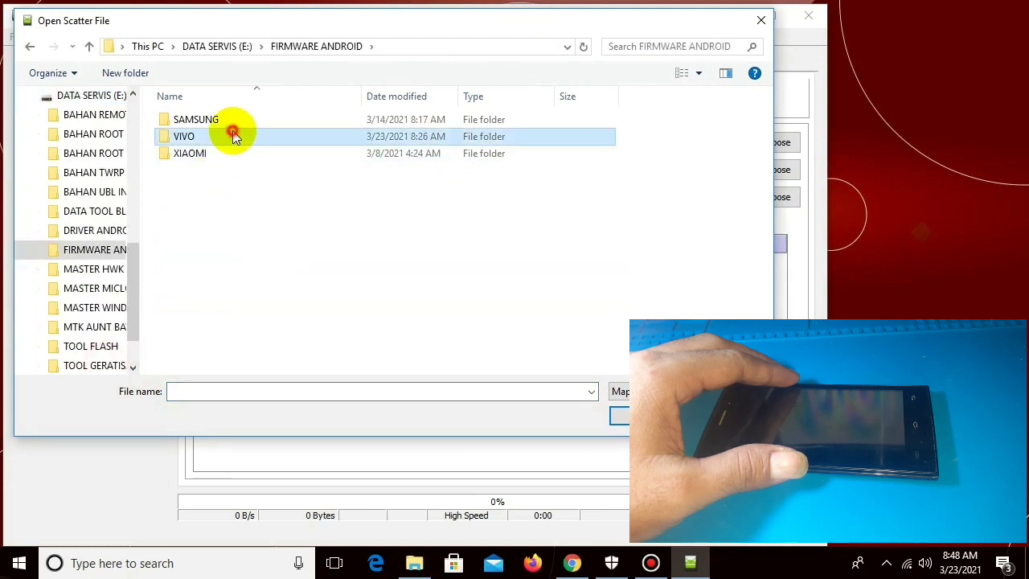
double_click(243, 122)
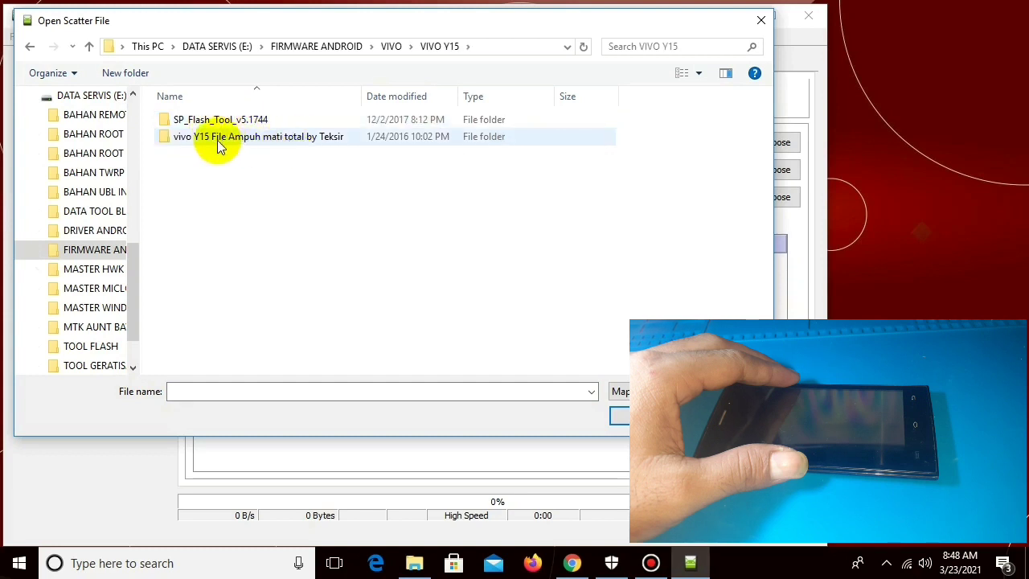
left_click(277, 138)
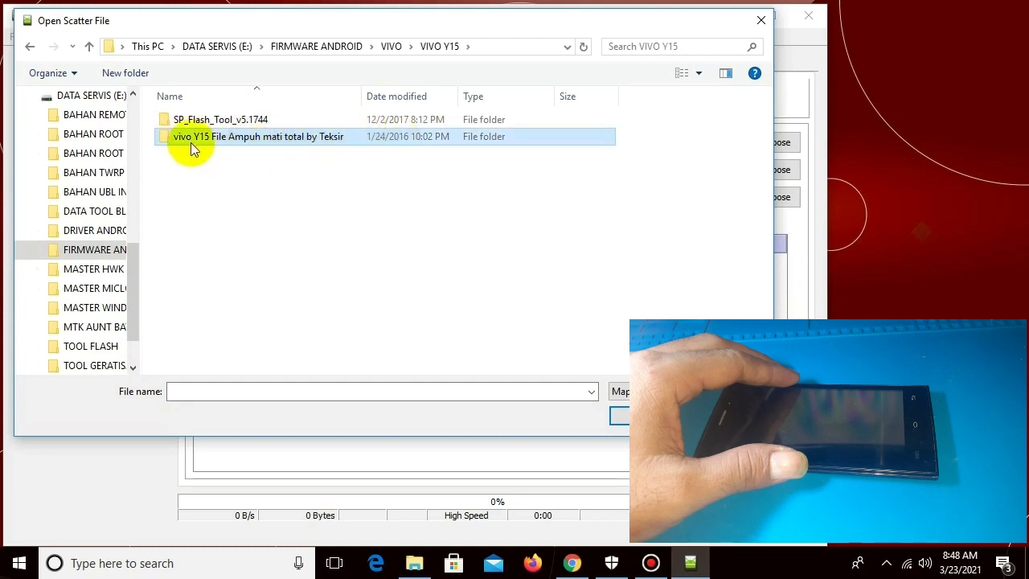
double_click(274, 137)
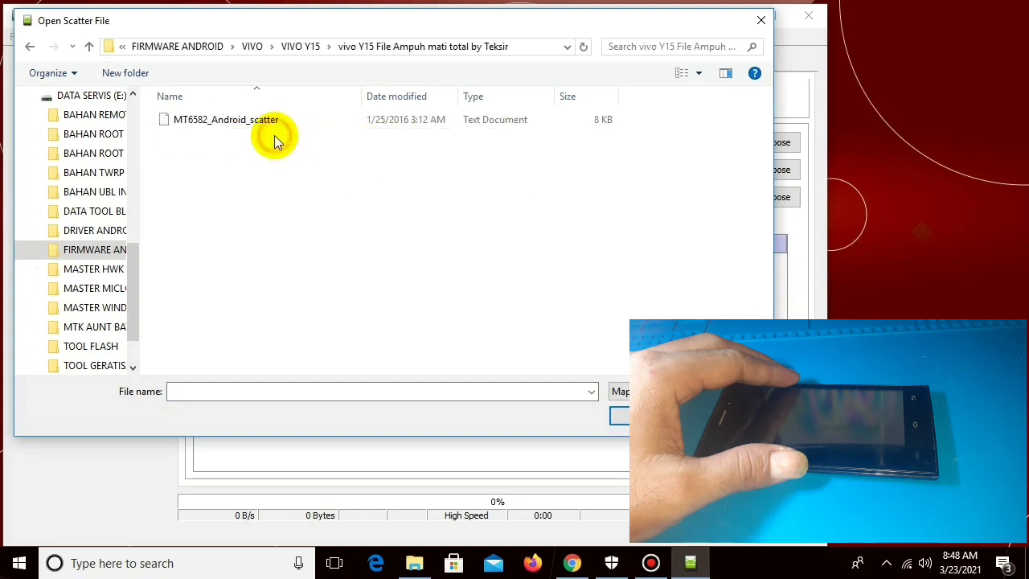
left_click(202, 127)
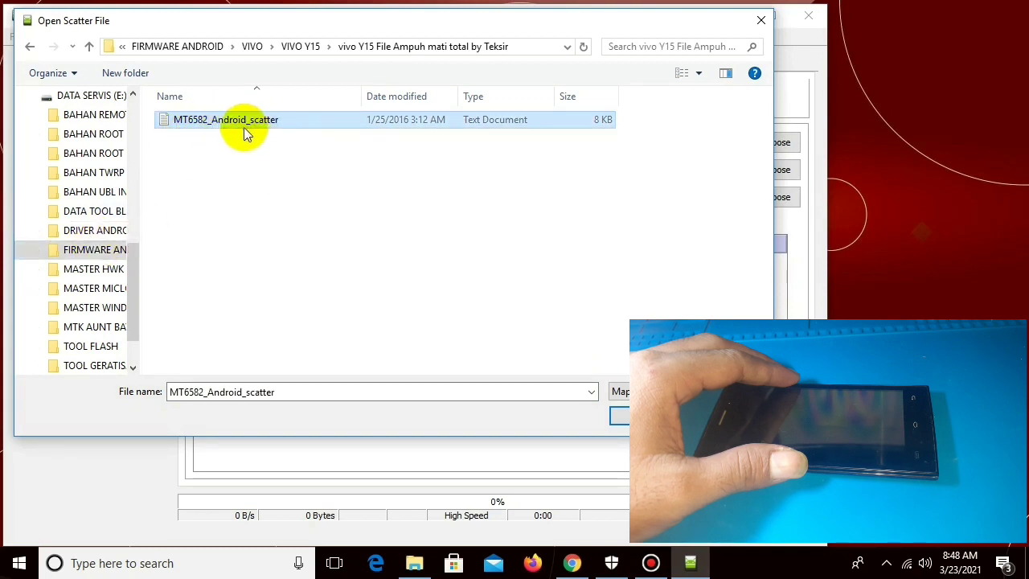
left_click(619, 416)
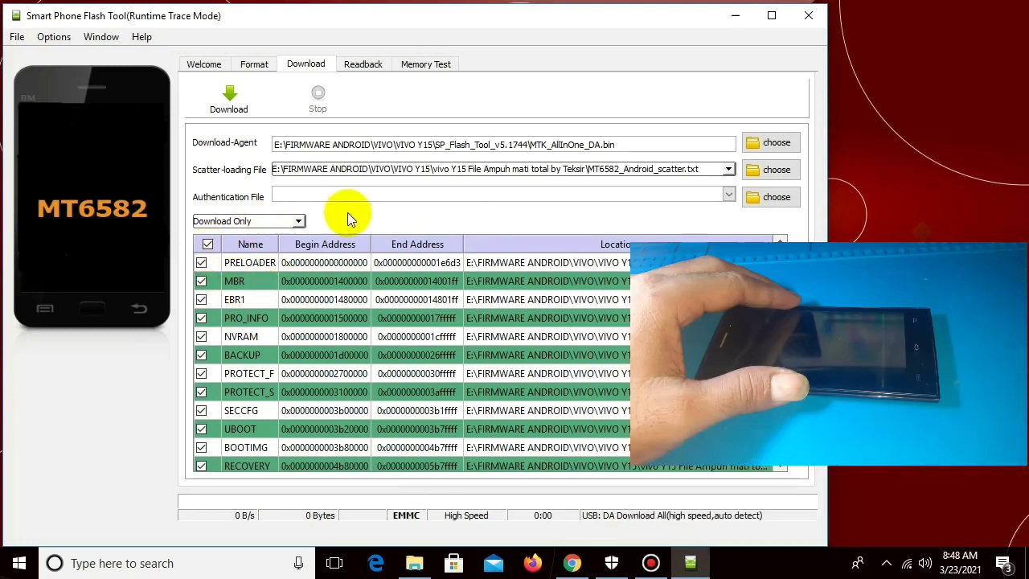
- Flash all listed partitions to the phone in Format All + Download mode and dismiss the completion dialog
left_click(298, 224)
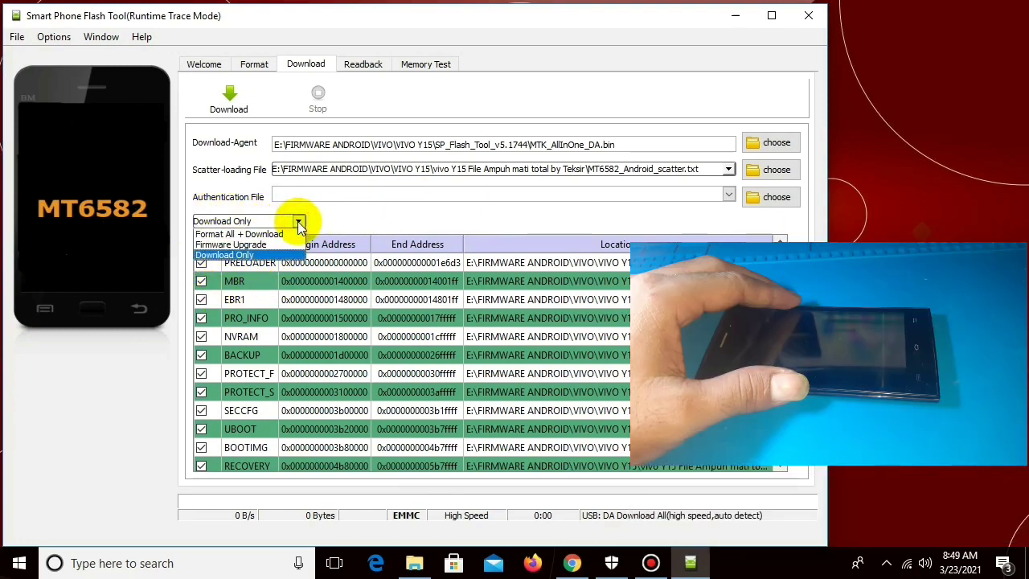
left_click(226, 235)
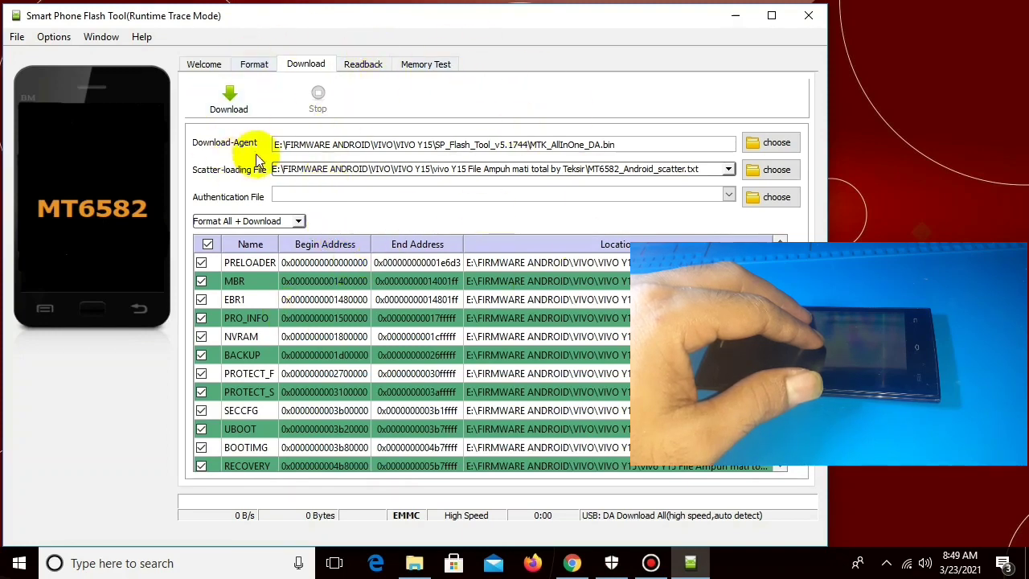
left_click(227, 100)
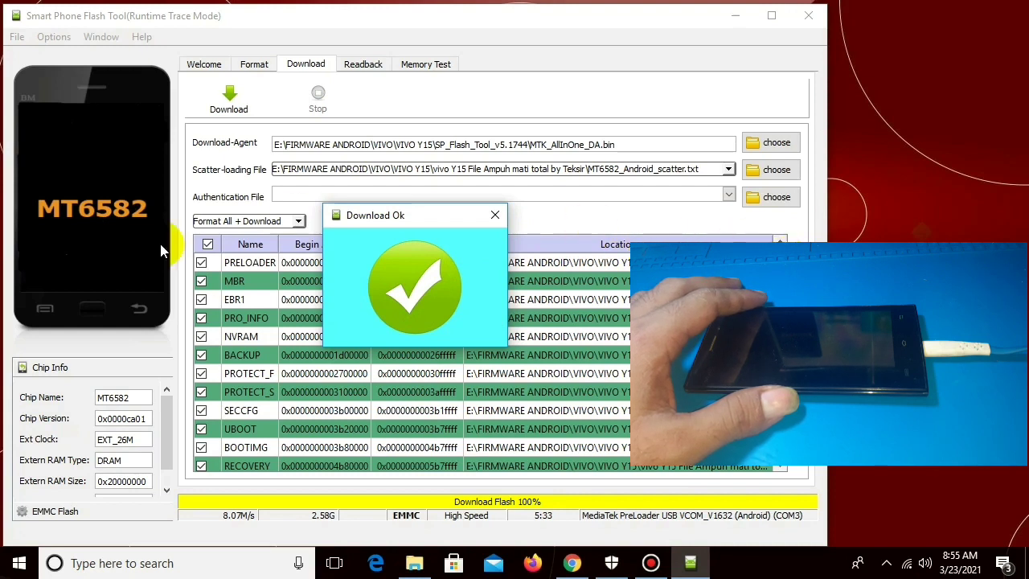
left_click_drag(438, 213, 227, 128)
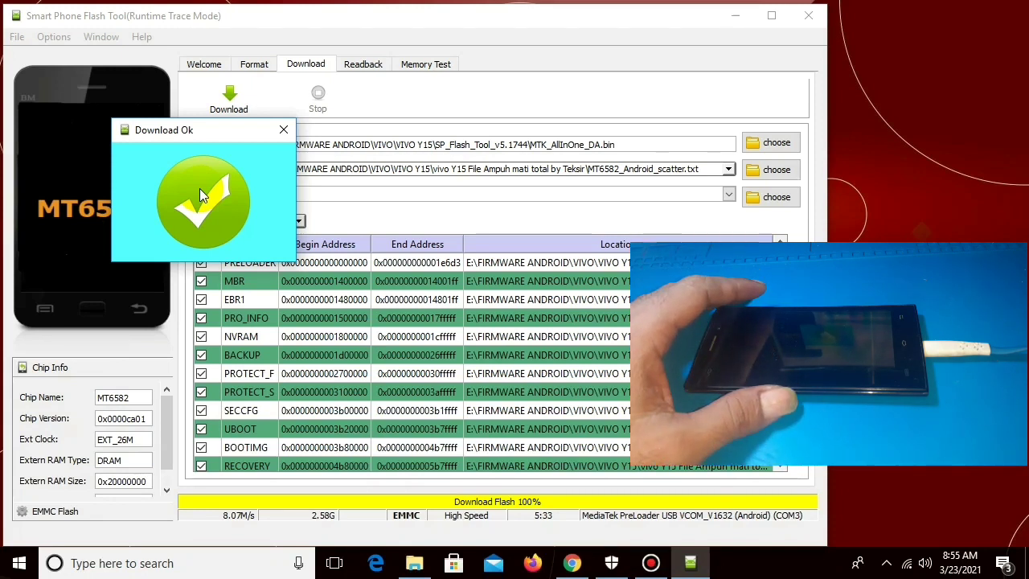
left_click(283, 131)
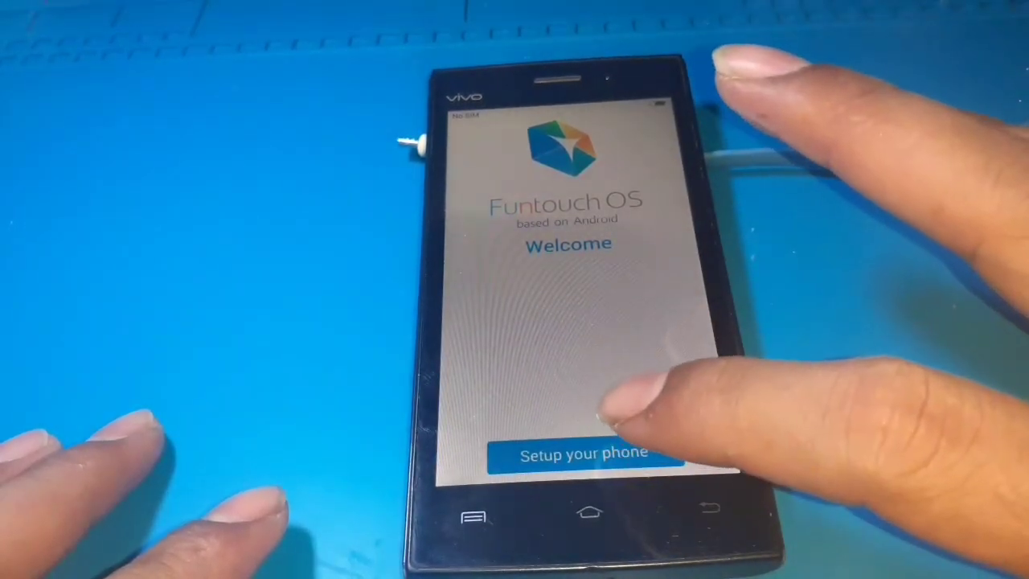
left_click(584, 455)
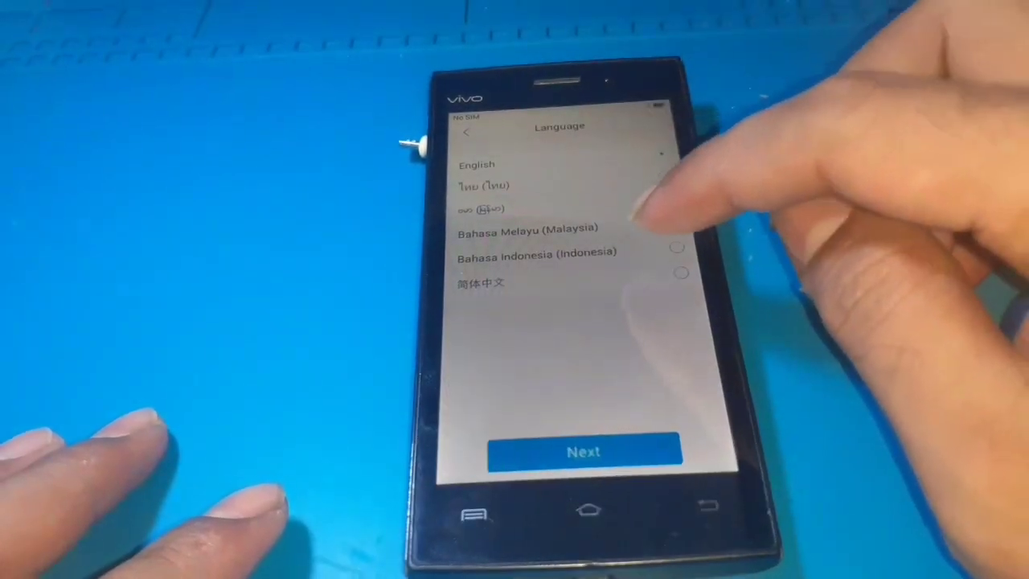